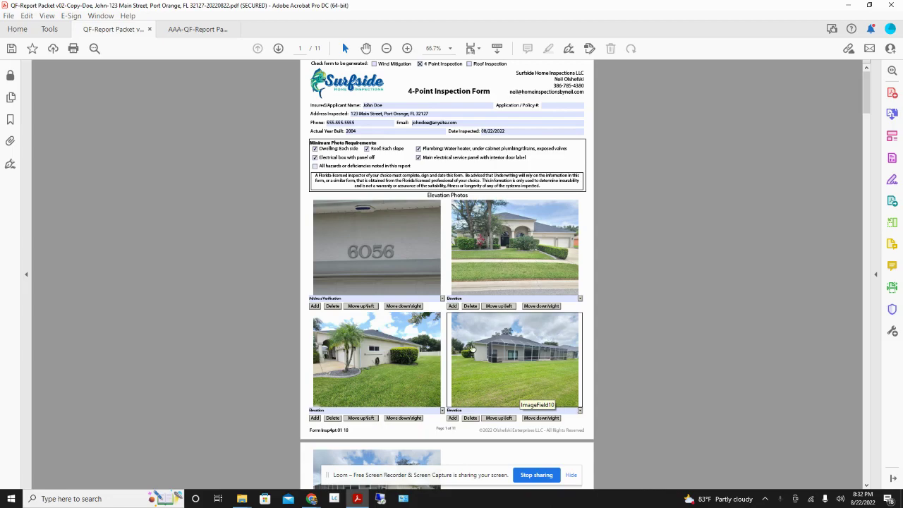
# - Look through the 4-Point Inspection report down to the Roof section on page 8 and enlarge it to 125%
pyautogui.scroll(-1, 460, 302)
pyautogui.scroll(-15, 459, 303)
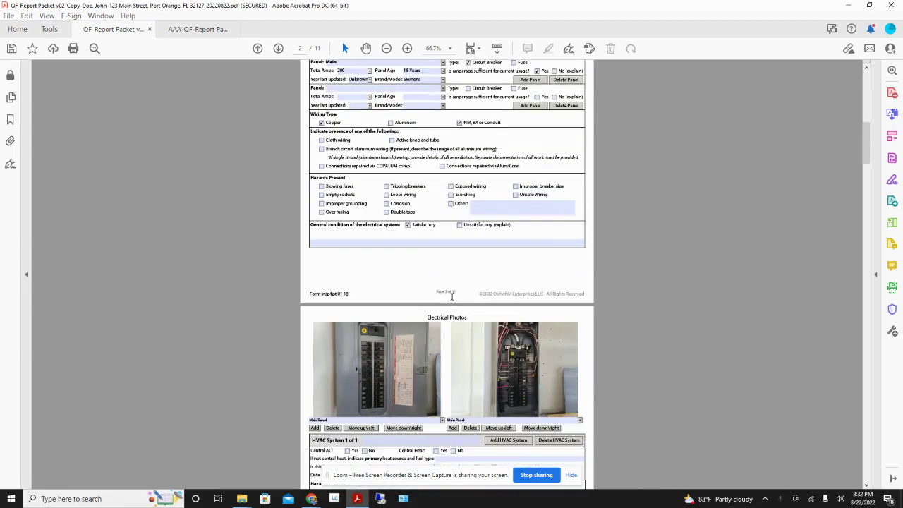
pyautogui.scroll(-12, 449, 295)
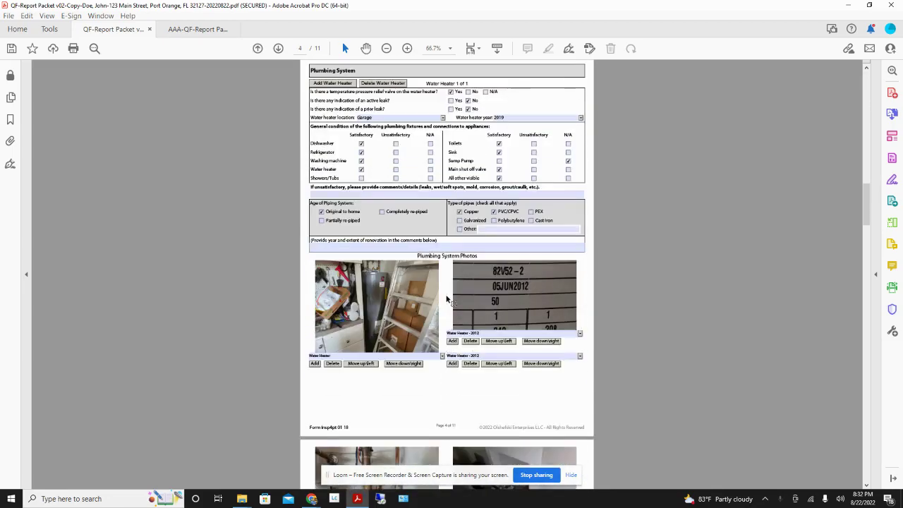
pyautogui.scroll(-12, 442, 297)
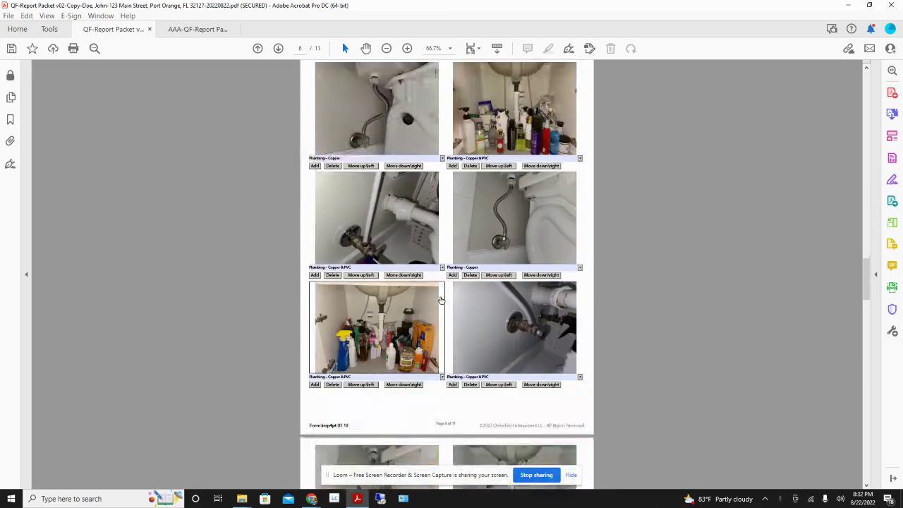
pyautogui.scroll(-10, 438, 299)
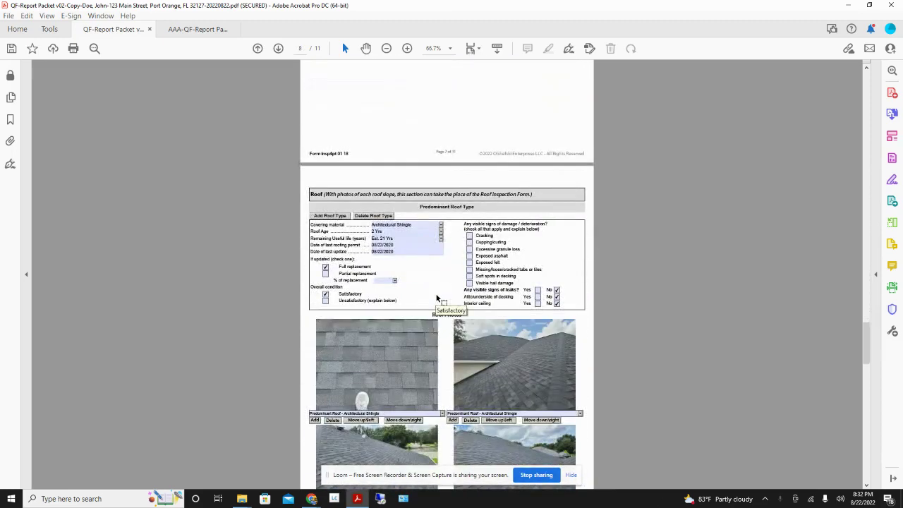
pyautogui.scroll(-1, 436, 299)
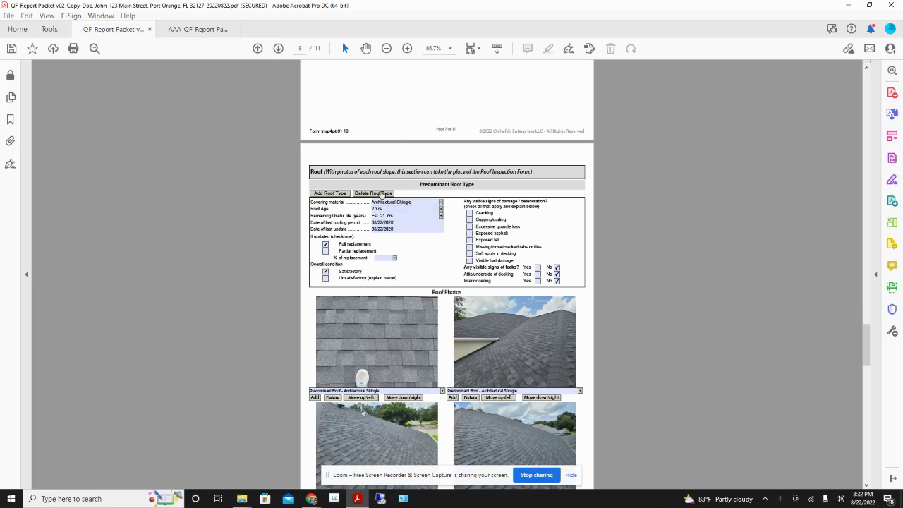
pyautogui.click(385, 222)
pyautogui.click(407, 50)
pyautogui.click(407, 49)
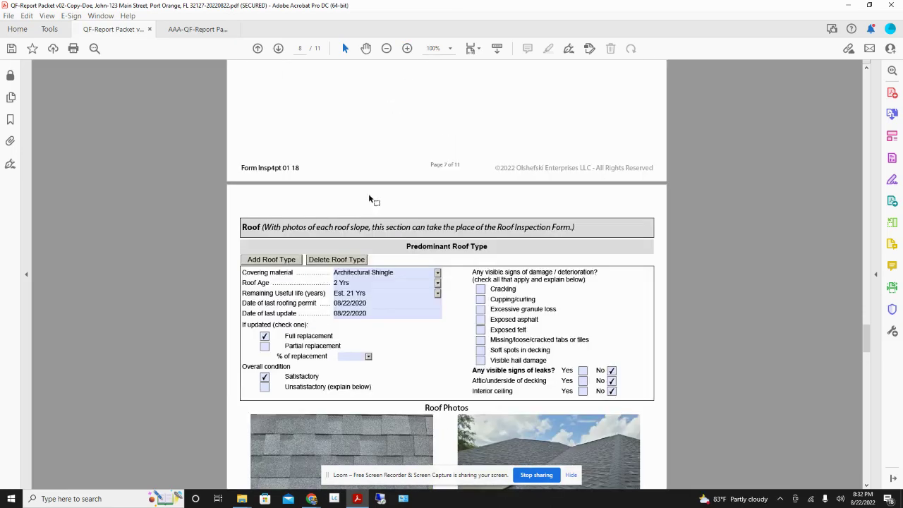
pyautogui.scroll(-3, 369, 193)
pyautogui.click(407, 48)
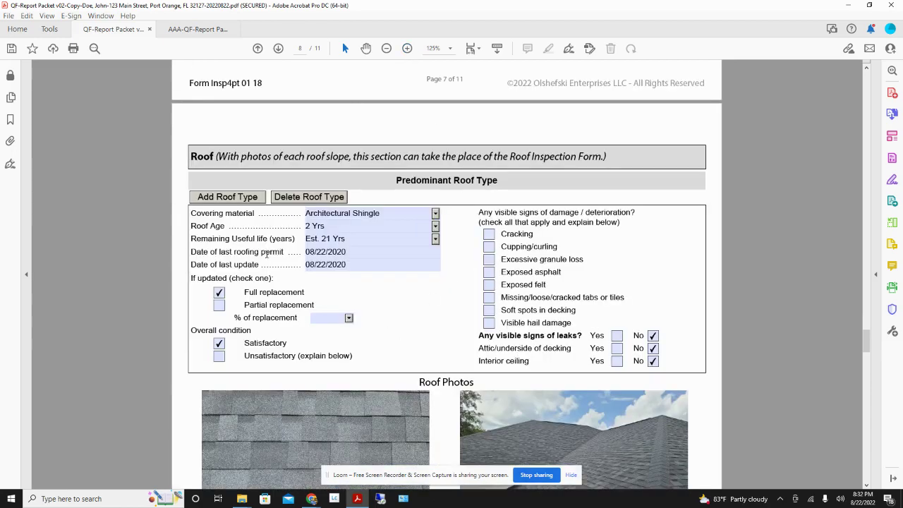
# - Examine the text entry and calendar options of the Date of last roofing permit field
pyautogui.click(324, 252)
pyautogui.write('8/22/20')
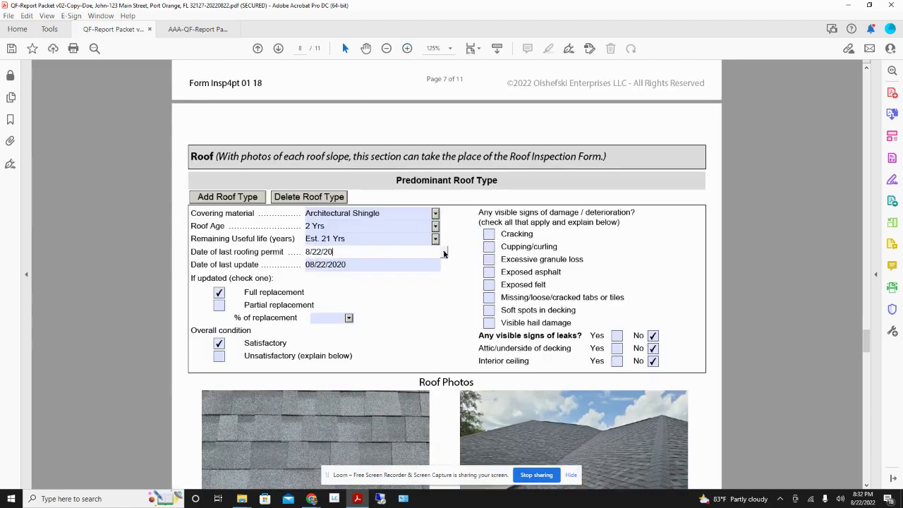
pyautogui.click(445, 252)
pyautogui.click(419, 292)
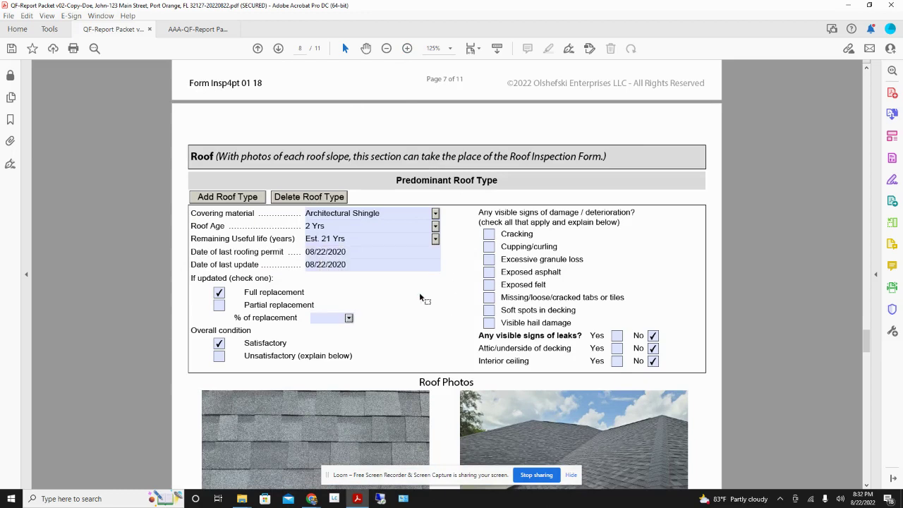
pyautogui.click(347, 243)
pyautogui.click(371, 279)
pyautogui.click(354, 252)
pyautogui.click(443, 252)
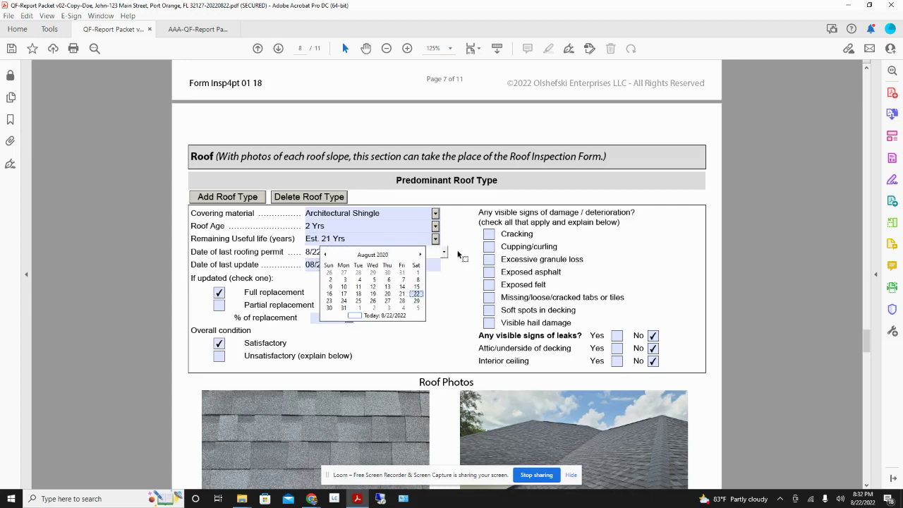
pyautogui.click(459, 255)
pyautogui.click(302, 255)
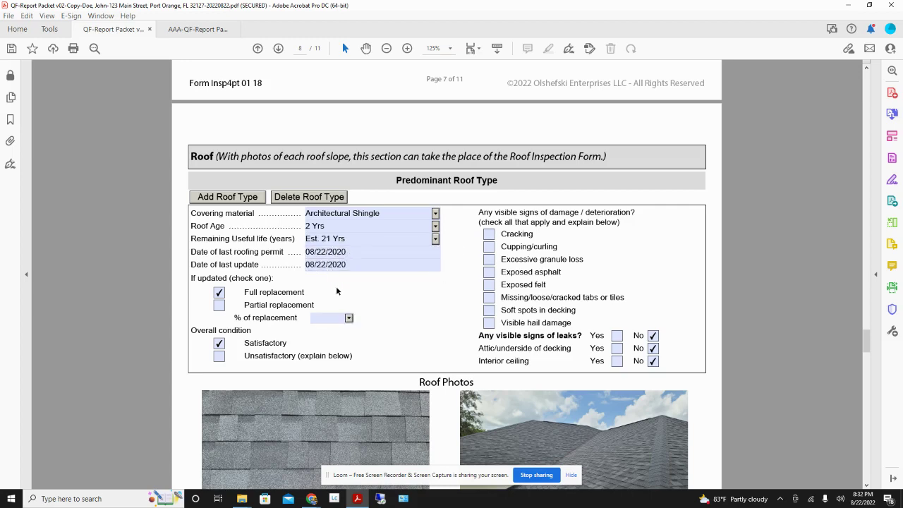
# - Enter Unknown as the date of last roofing permit
pyautogui.click(321, 254)
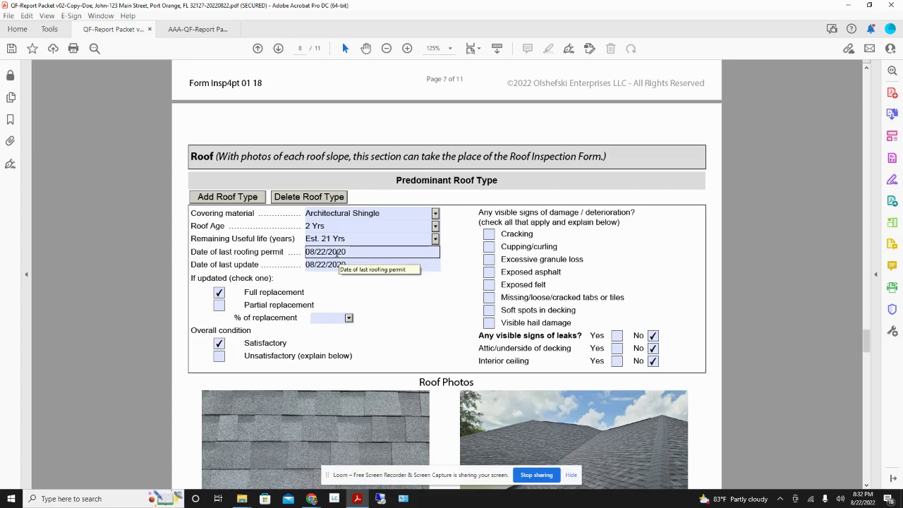
pyautogui.click(349, 251)
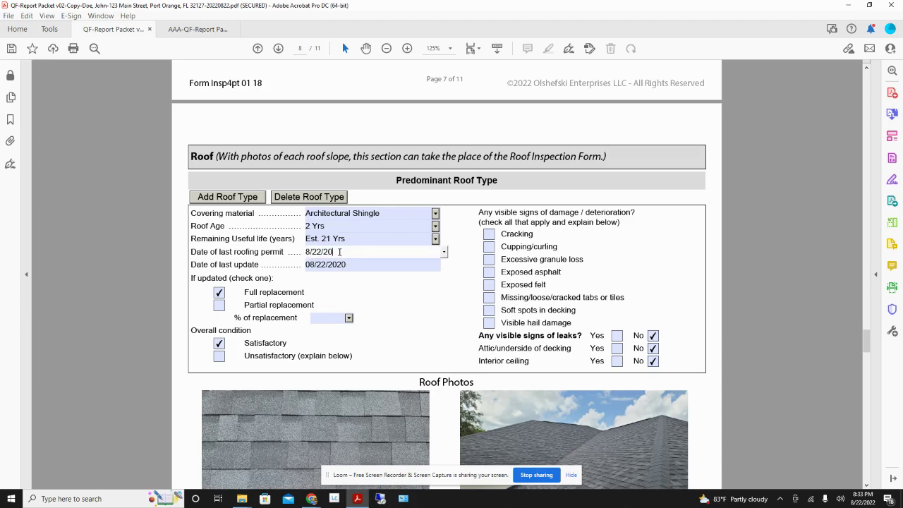
pyautogui.moveTo(334, 252); pyautogui.dragTo(303, 254)
pyautogui.write('Unknown')
# - Replace the date of last roofing permit with the text "None - Post Hurricane"
pyautogui.moveTo(341, 251); pyautogui.dragTo(302, 252)
pyautogui.write('None - Hurricane')
pyautogui.hotkey('ctrl', 'Left')
pyautogui.write('Post')
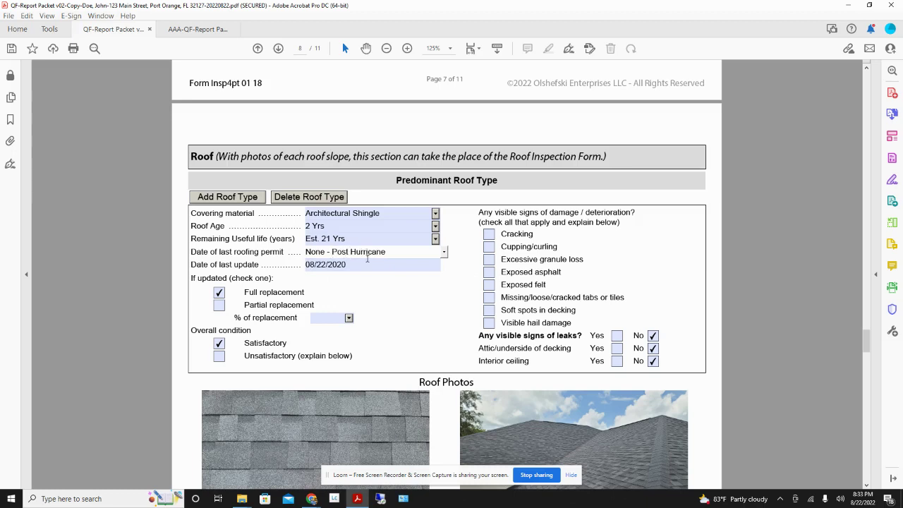
pyautogui.click(321, 239)
pyautogui.click(361, 254)
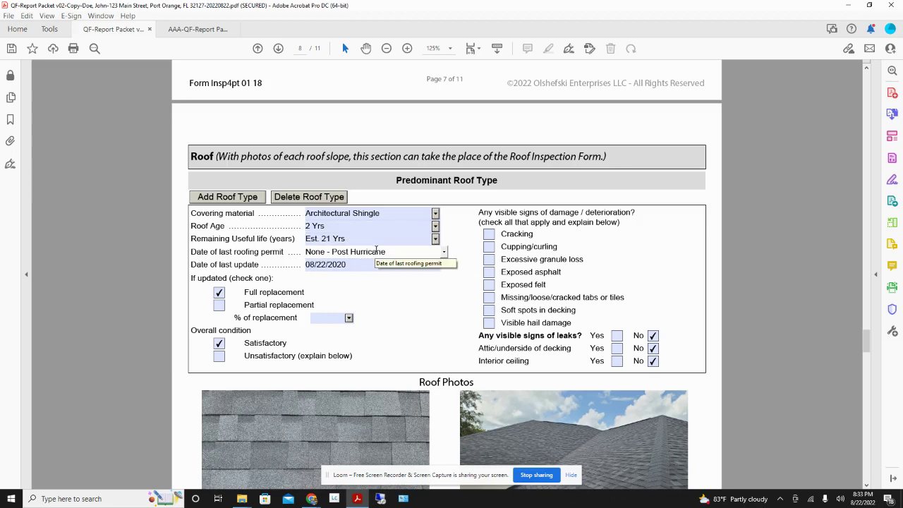
pyautogui.click(388, 239)
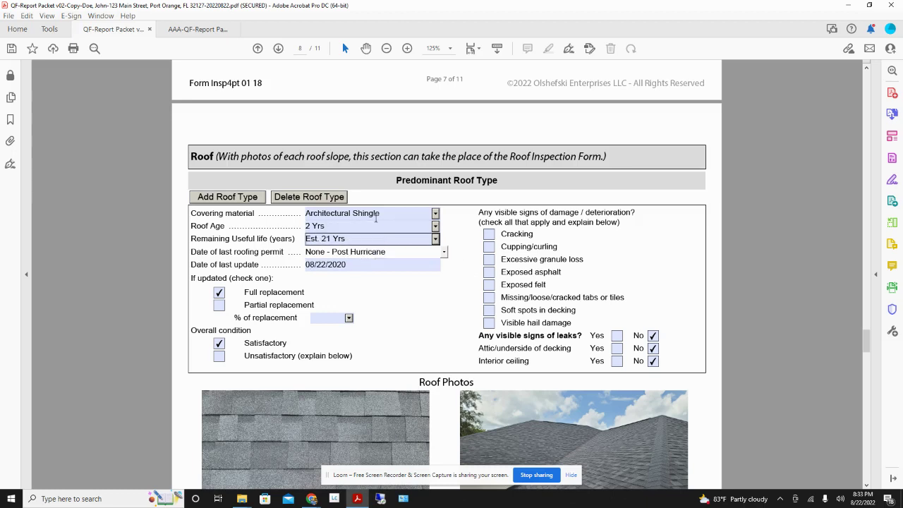
# - Set the date of last update of the roof to "2006, Per Owner Statement"
pyautogui.click(289, 274)
pyautogui.click(345, 265)
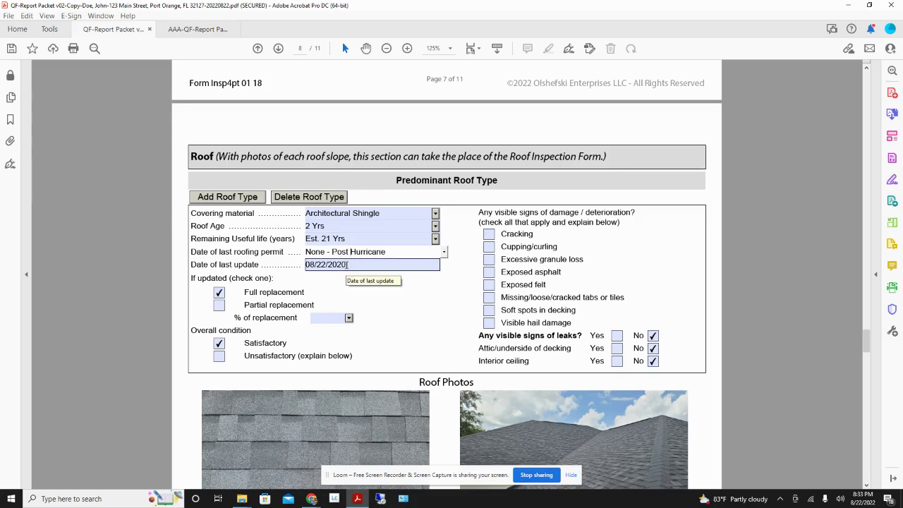
pyautogui.press('Return')
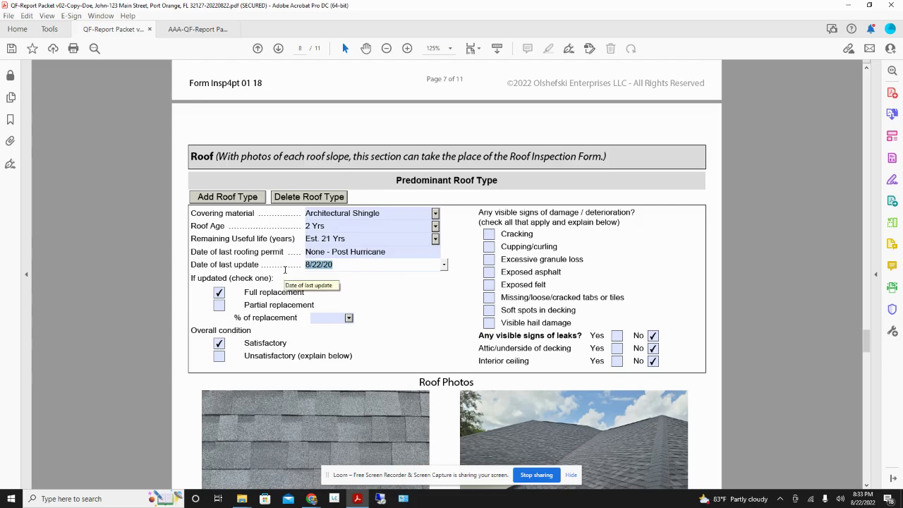
pyautogui.write('2006, Per Owner Statement')
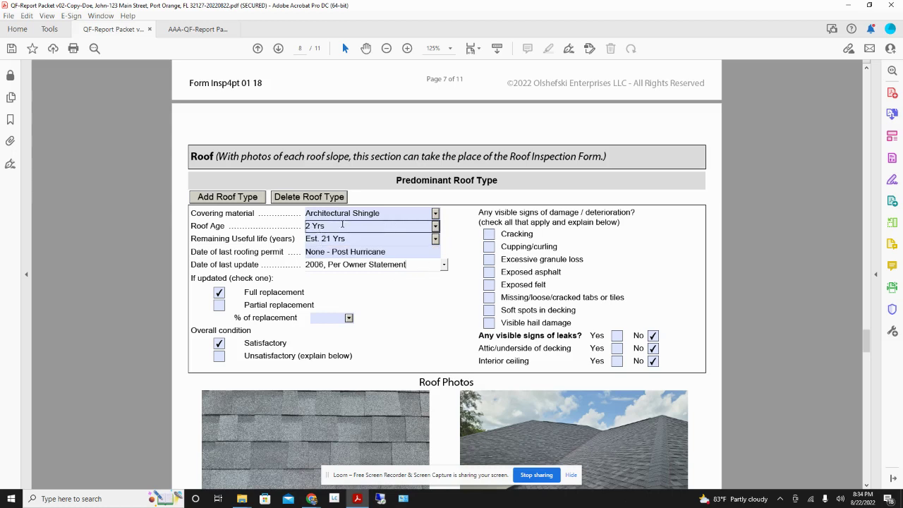
# - Look through the preset roof ages and enter Unknown as a custom Roof Age
pyautogui.click(436, 226)
pyautogui.scroll(-3, 333, 264)
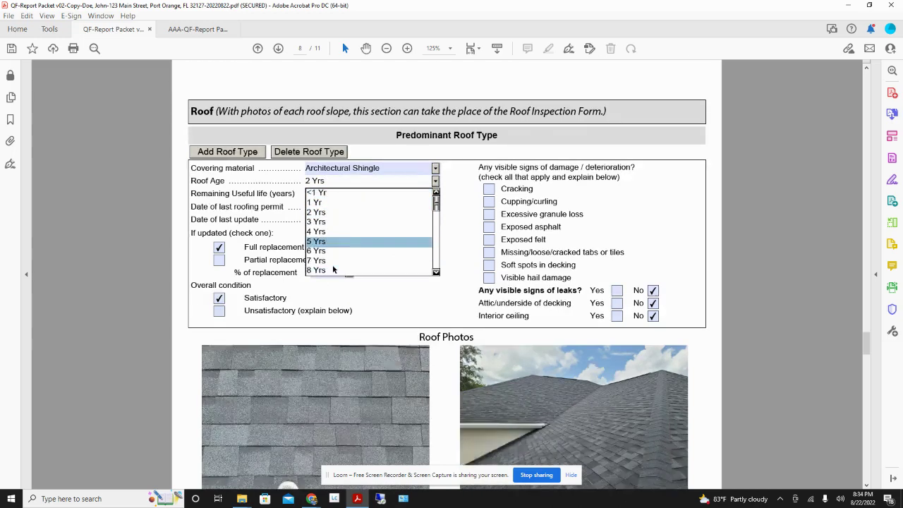
pyautogui.scroll(1, 378, 205)
pyautogui.scroll(-5, 367, 232)
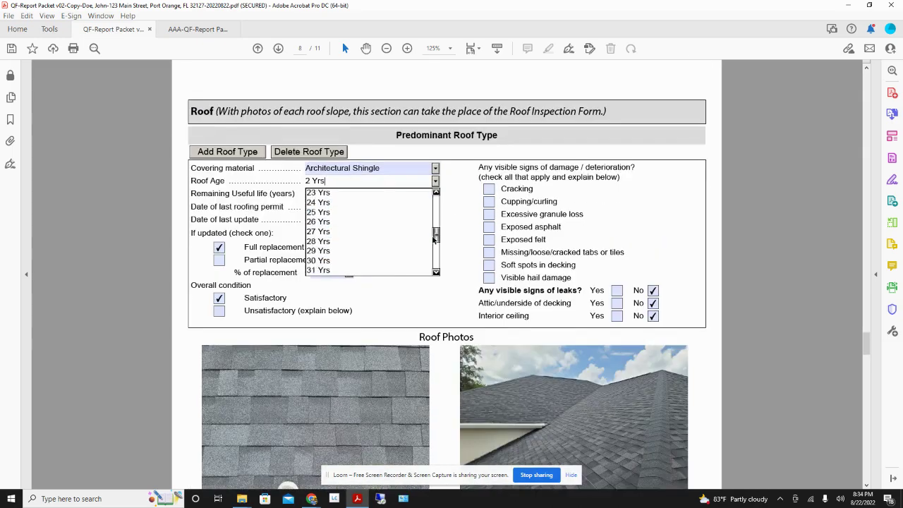
pyautogui.scroll(5, 367, 233)
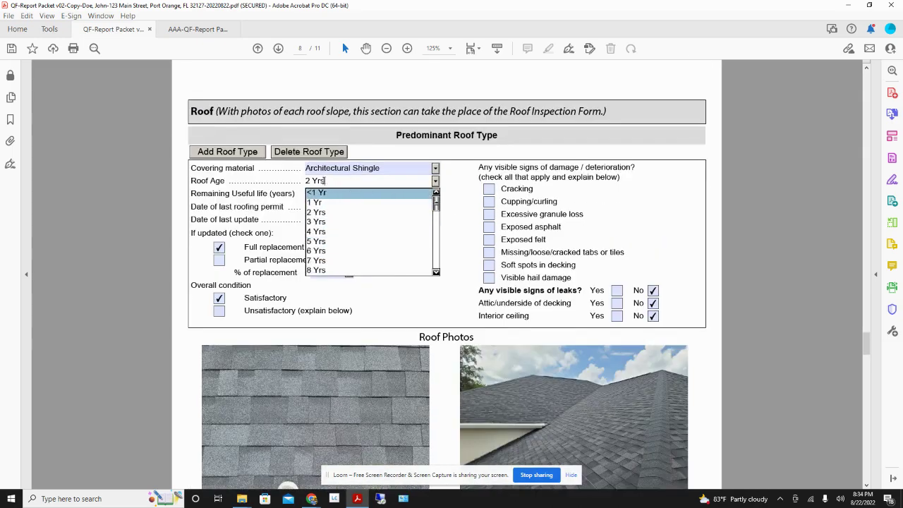
pyautogui.moveTo(326, 180); pyautogui.dragTo(290, 182)
pyautogui.write('Un')
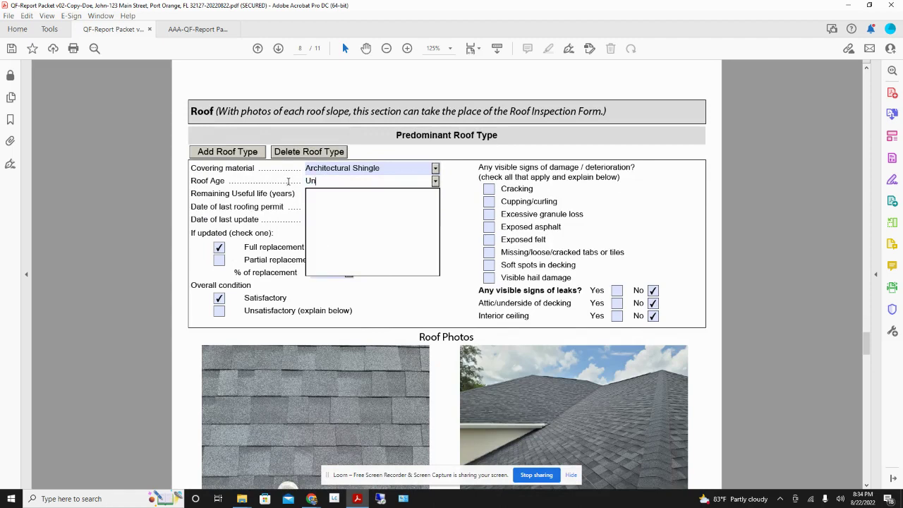
pyautogui.write('known')
pyautogui.click(459, 184)
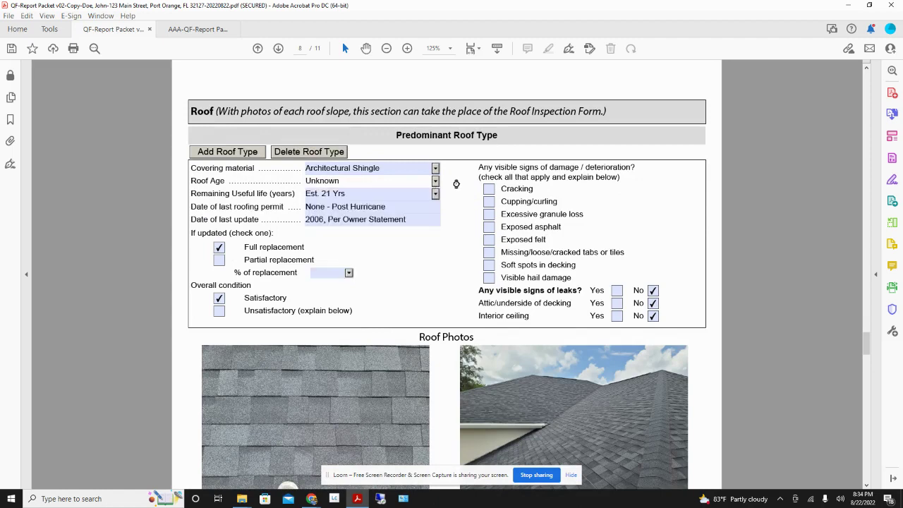
# - Set the Roof Age to the preset value 2 Yrs
pyautogui.click(353, 180)
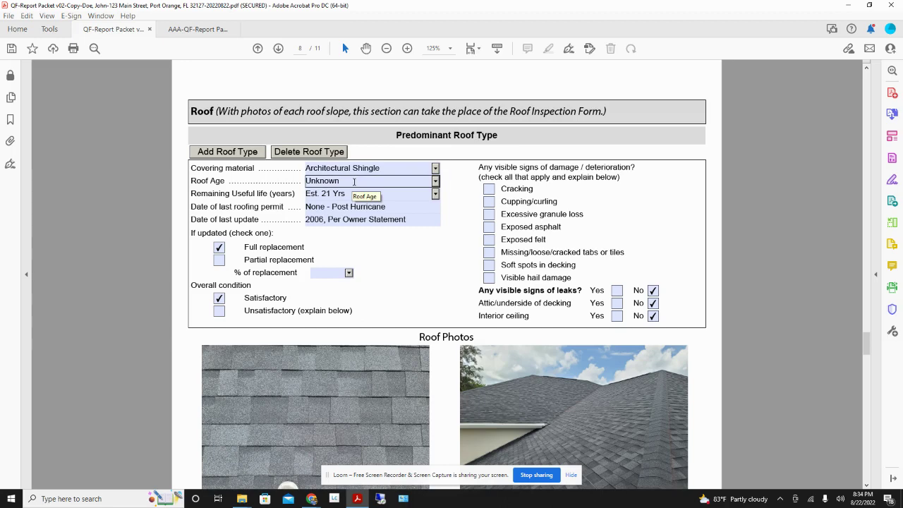
pyautogui.click(435, 182)
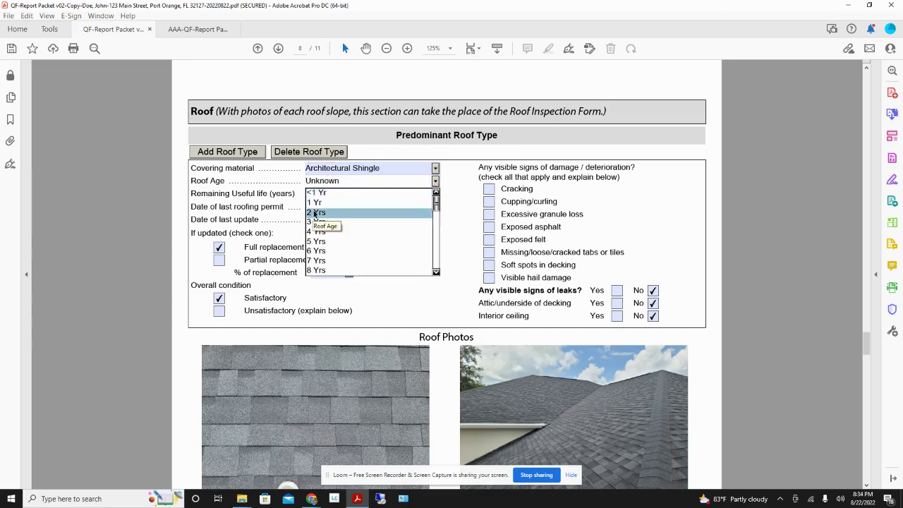
pyautogui.click(315, 212)
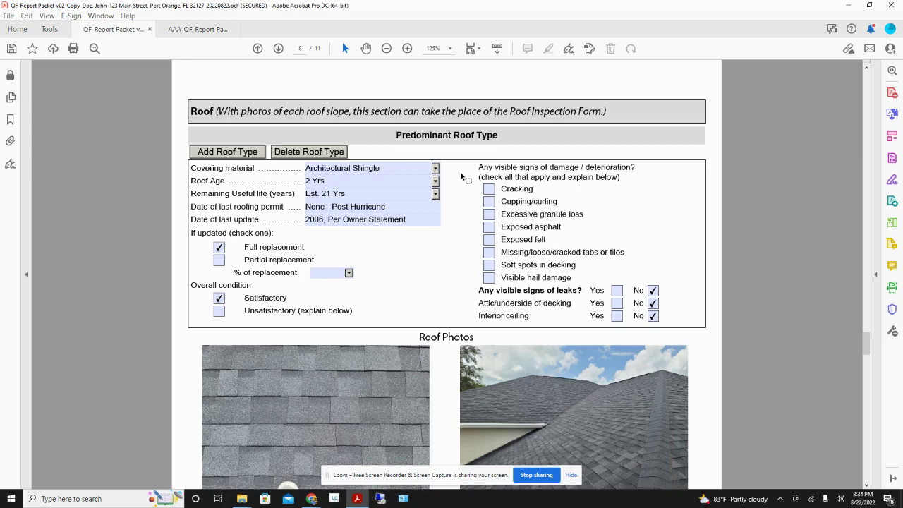
# - Set the date of last roofing permit to August 22, 2020 from the calendar
pyautogui.click(408, 207)
pyautogui.click(445, 206)
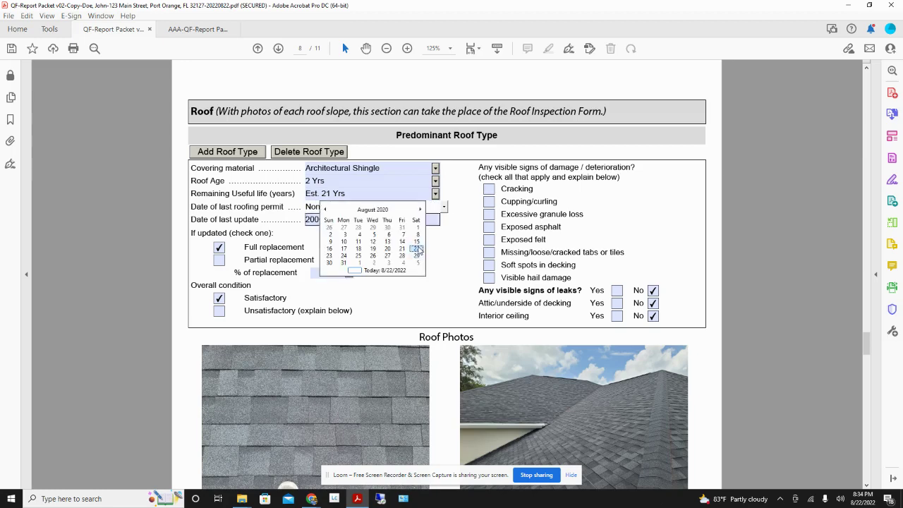
pyautogui.click(416, 248)
# - Set the date of last update to August 15, 2020 from the calendar
pyautogui.click(432, 219)
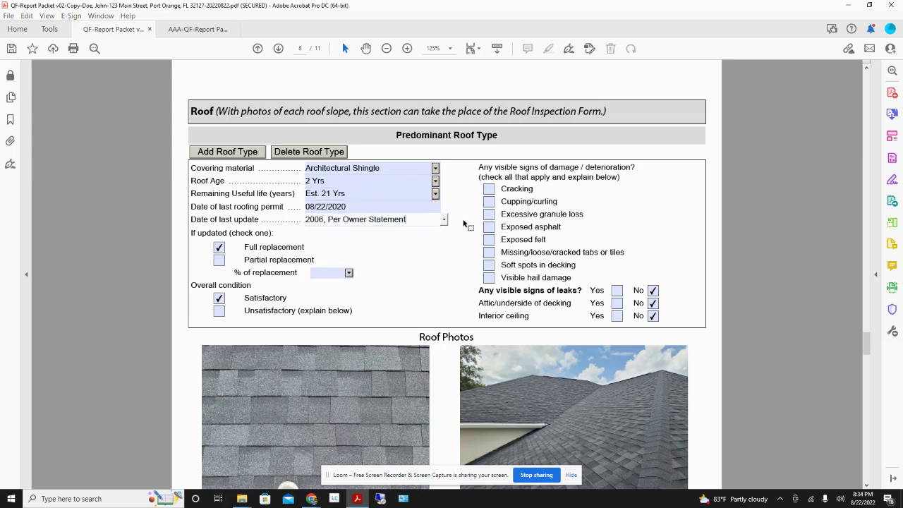
pyautogui.click(445, 220)
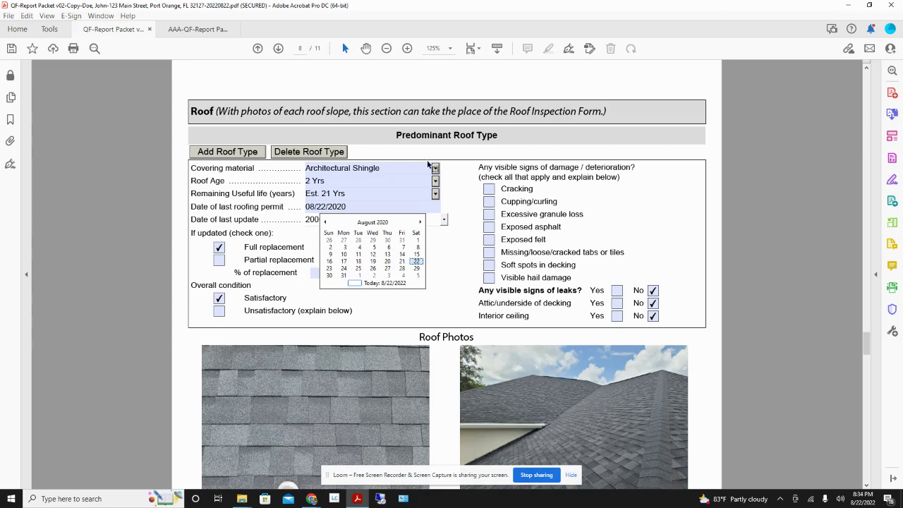
pyautogui.click(417, 254)
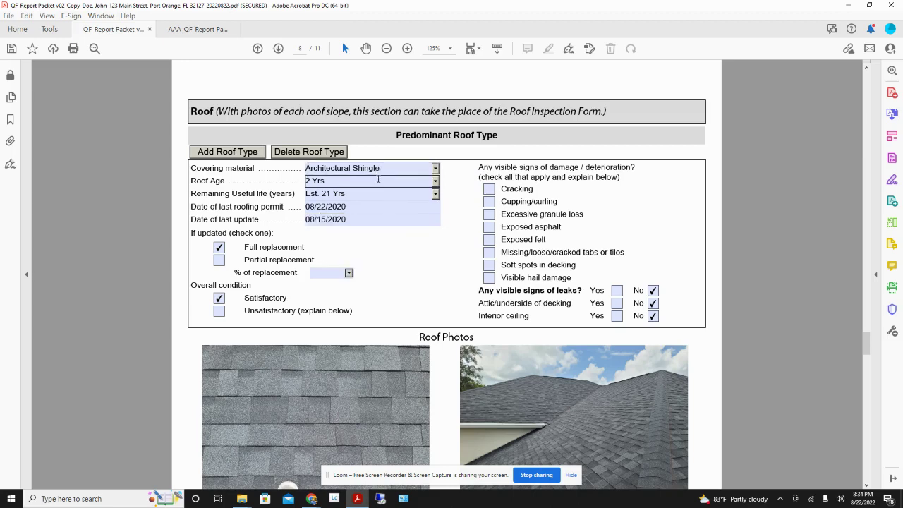
# - Review the last roofing permit date and its calendar, then close the calendar without picking another date
pyautogui.click(345, 206)
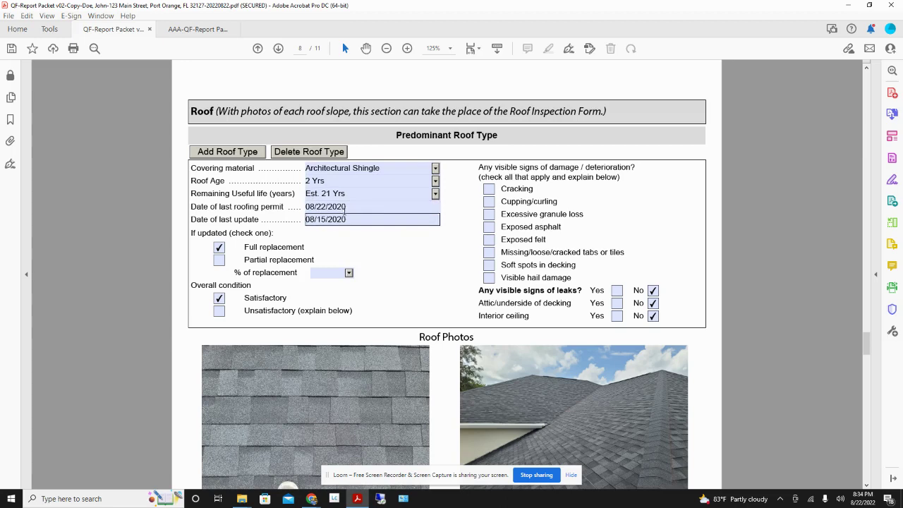
pyautogui.click(412, 206)
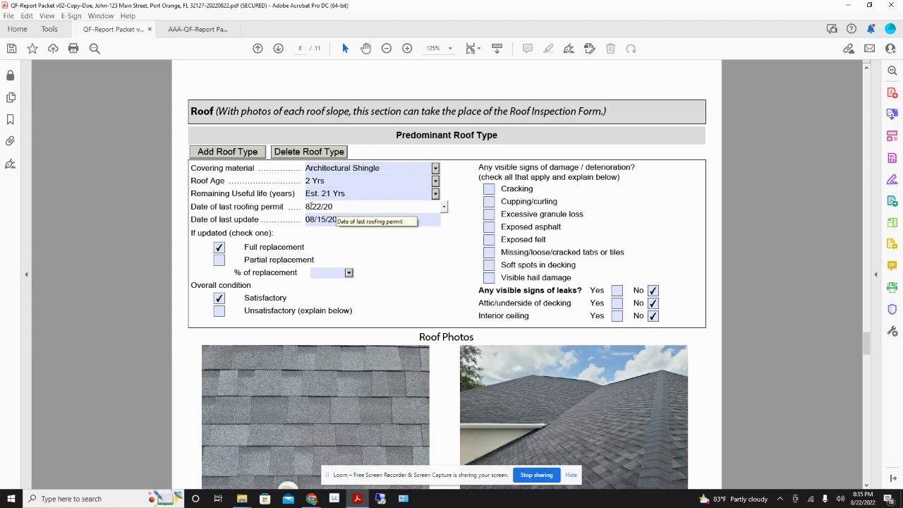
pyautogui.click(444, 208)
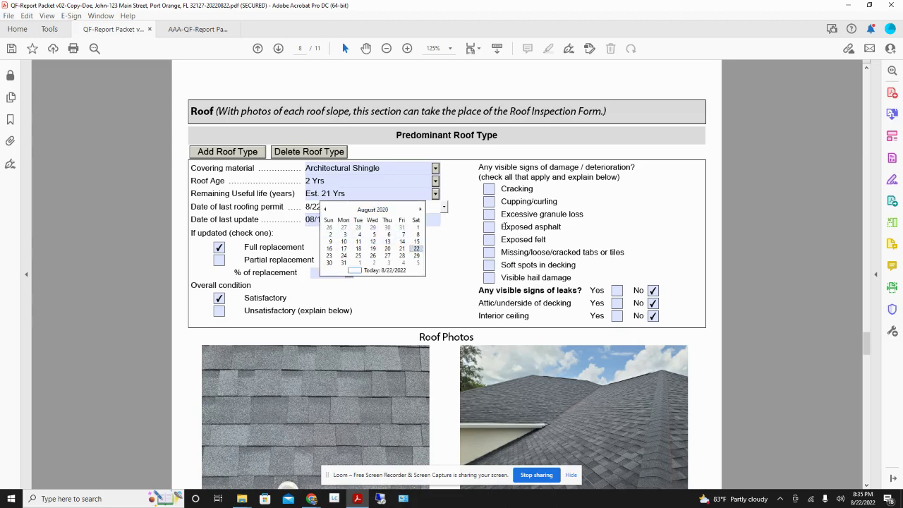
pyautogui.click(464, 210)
pyautogui.click(423, 208)
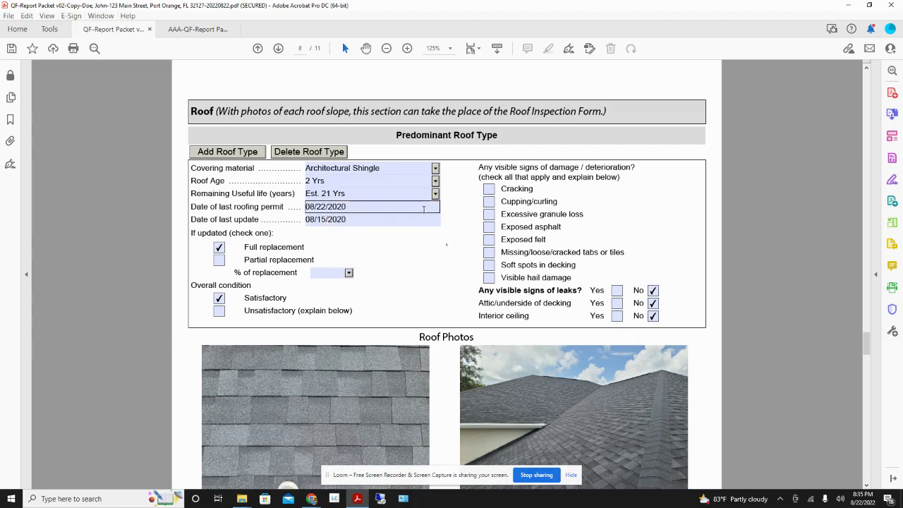